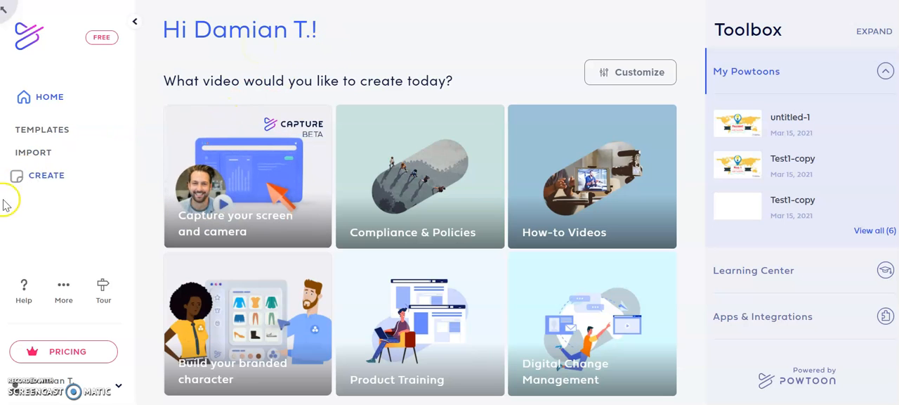
# Create a new horizontal Powtoon and choose the Cartoon look.
pyautogui.click(29, 178)
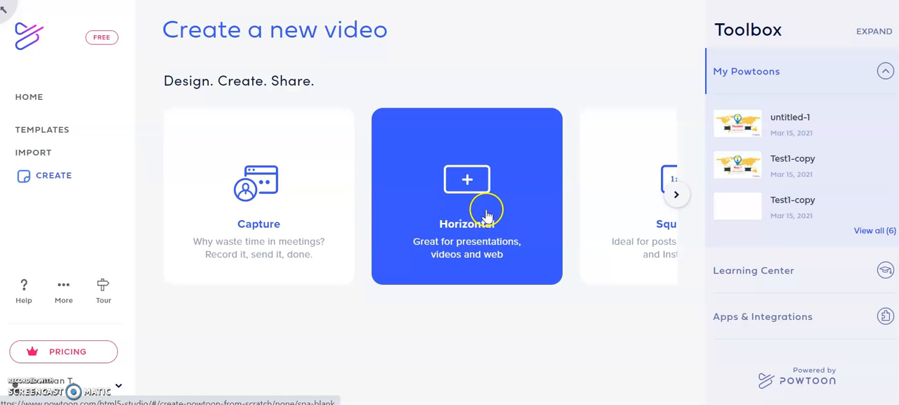
pyautogui.click(598, 194)
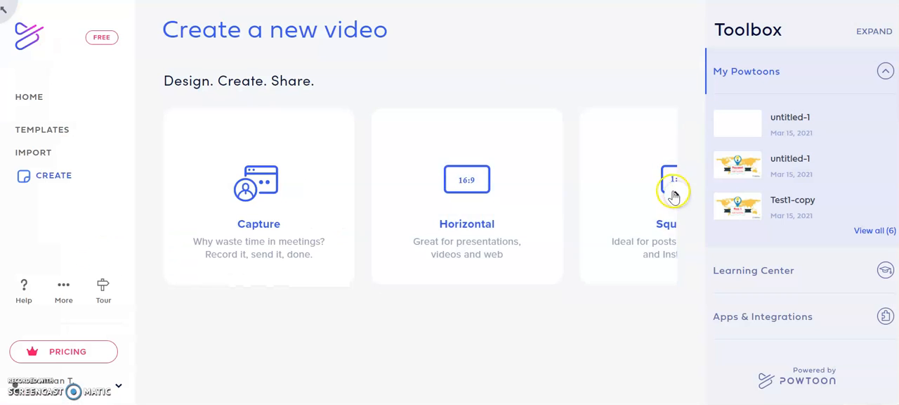
pyautogui.click(673, 194)
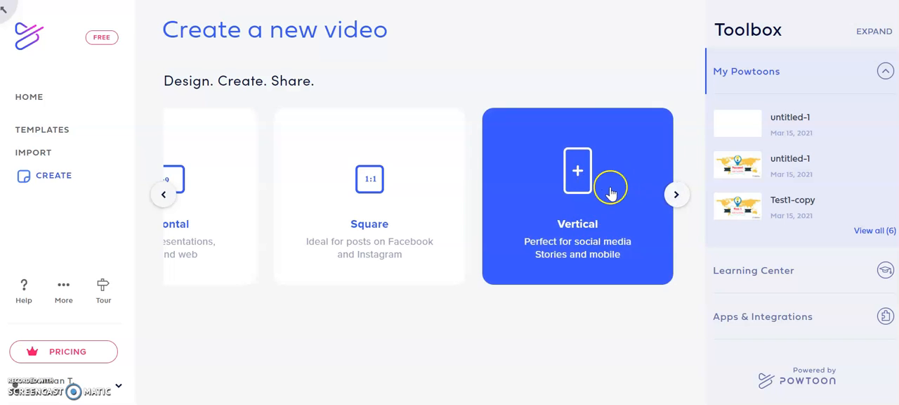
pyautogui.click(164, 197)
pyautogui.click(477, 210)
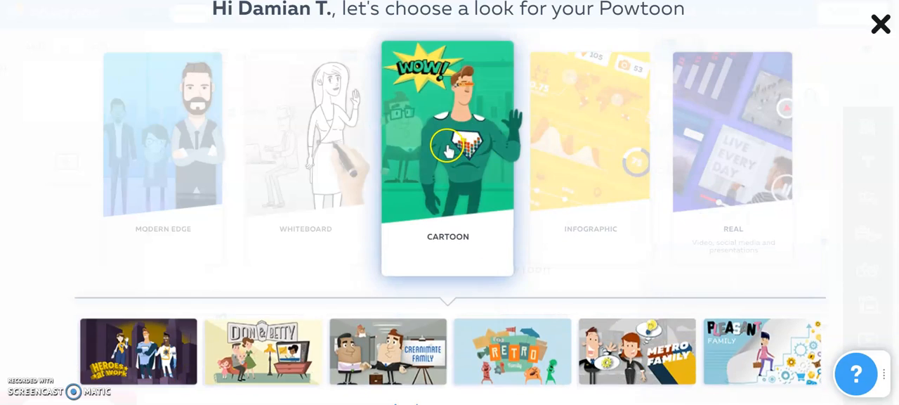
pyautogui.click(447, 147)
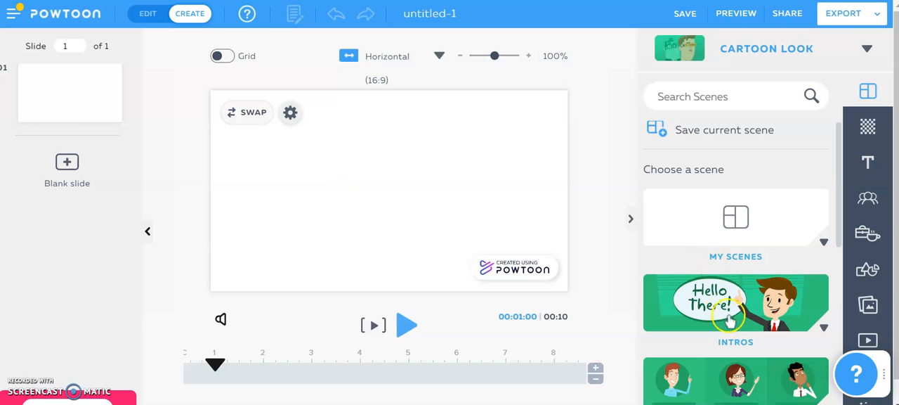
# Apply the Intros scene with the yellow world map and lightbulb pin to the first slide.
pyautogui.moveTo(839, 213); pyautogui.dragTo(835, 241)
pyautogui.click(741, 227)
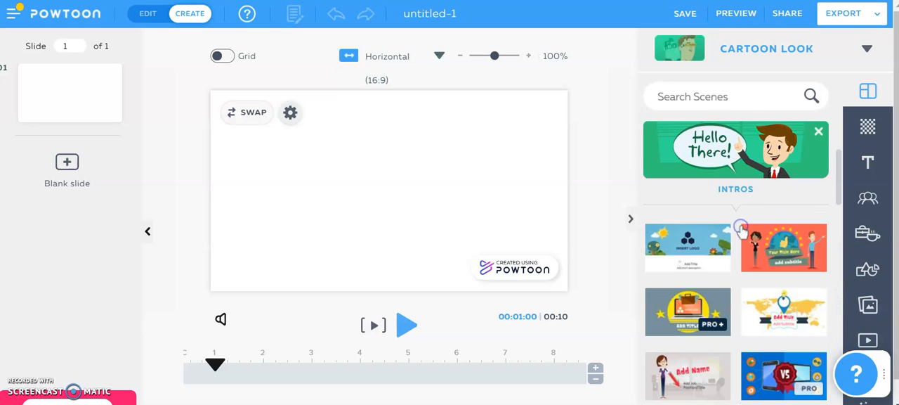
pyautogui.moveTo(838, 190)
pyautogui.mouseDown()
pyautogui.moveTo(835, 215)
pyautogui.moveTo(838, 202)
pyautogui.mouseUp()
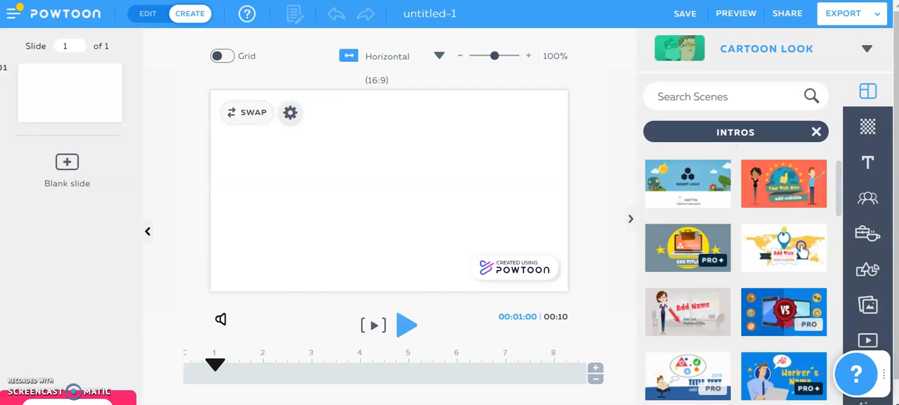
pyautogui.click(801, 249)
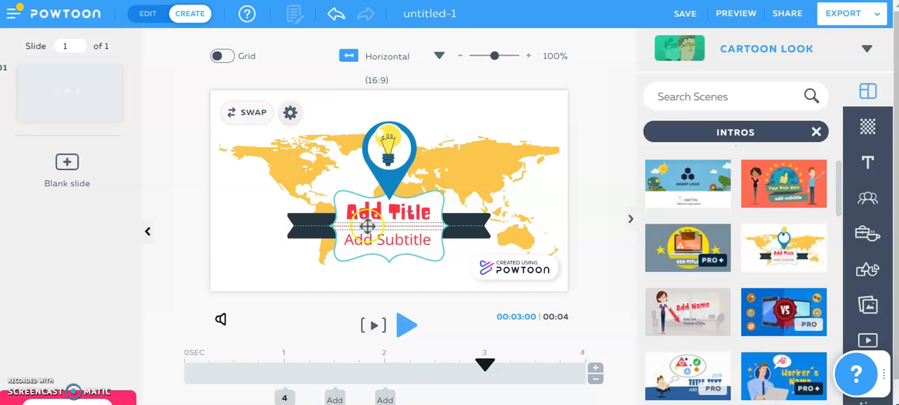
# Replace the "Add Title" placeholder on the first slide with "Powtoon1".
pyautogui.doubleClick(379, 212)
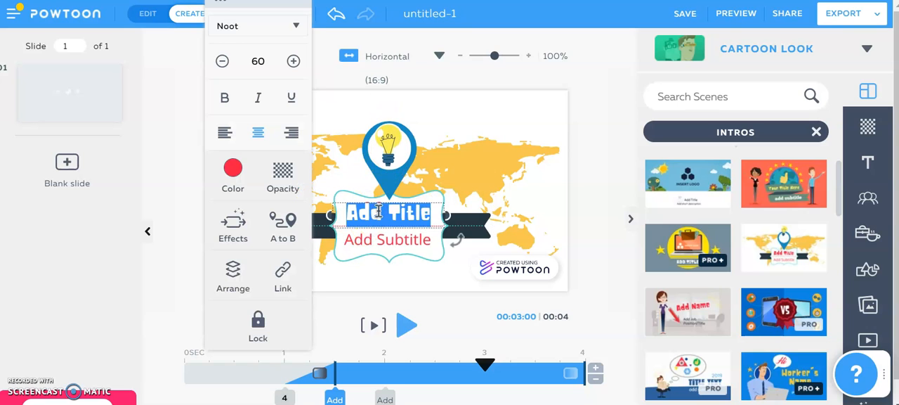
pyautogui.write('How')
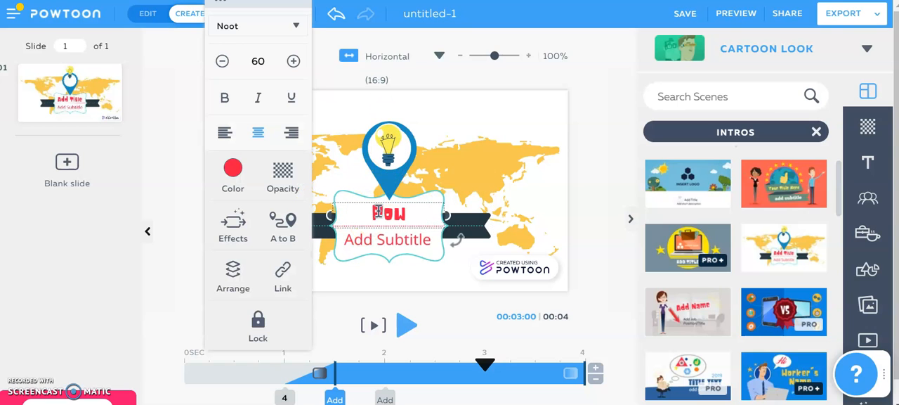
pyautogui.write('toon1')
# Replace the "Add Subtitle" placeholder with "Test" and play the first slide from its start.
pyautogui.click(384, 239)
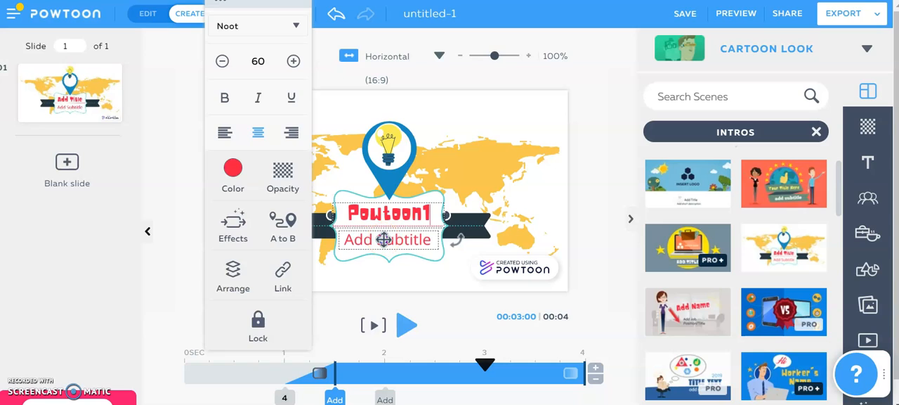
pyautogui.doubleClick(384, 239)
pyautogui.press('BackSpace')
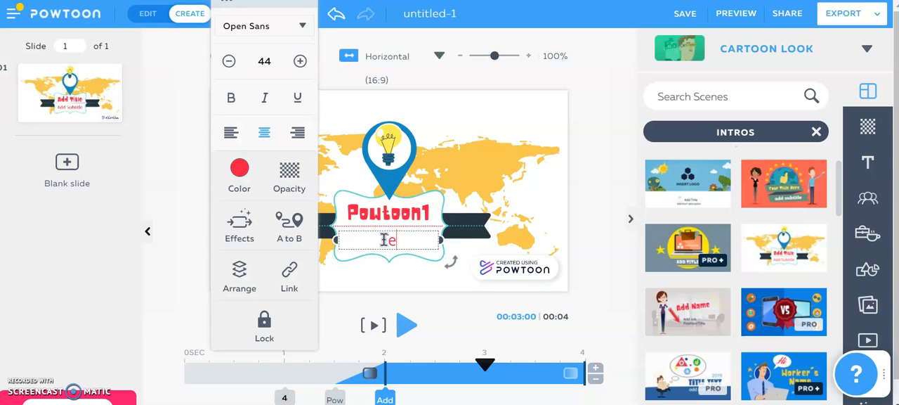
pyautogui.click(343, 309)
pyautogui.moveTo(477, 364); pyautogui.dragTo(184, 352)
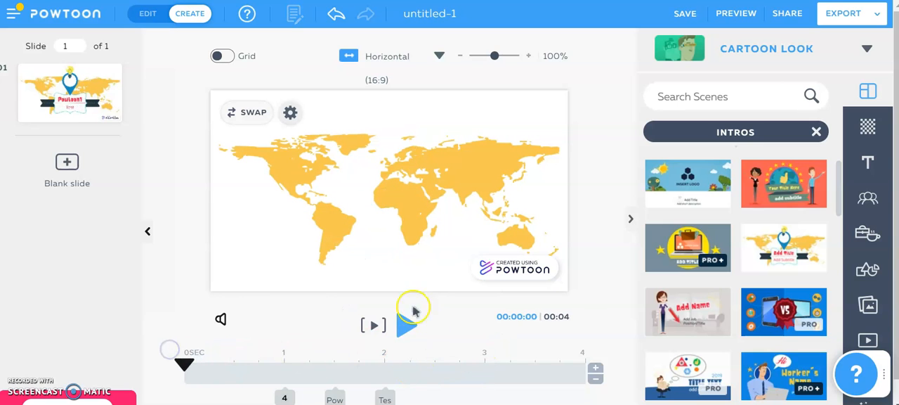
pyautogui.click(406, 328)
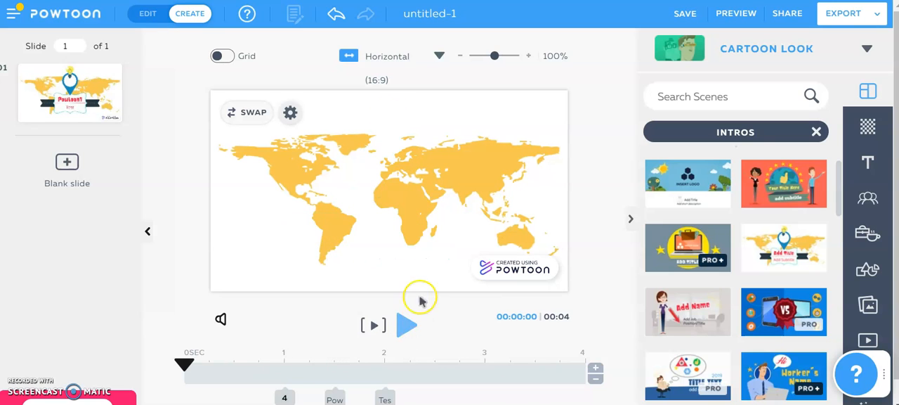
# Add a second slide using the Situations scene of a businessman in an office with paper stacks.
pyautogui.click(816, 133)
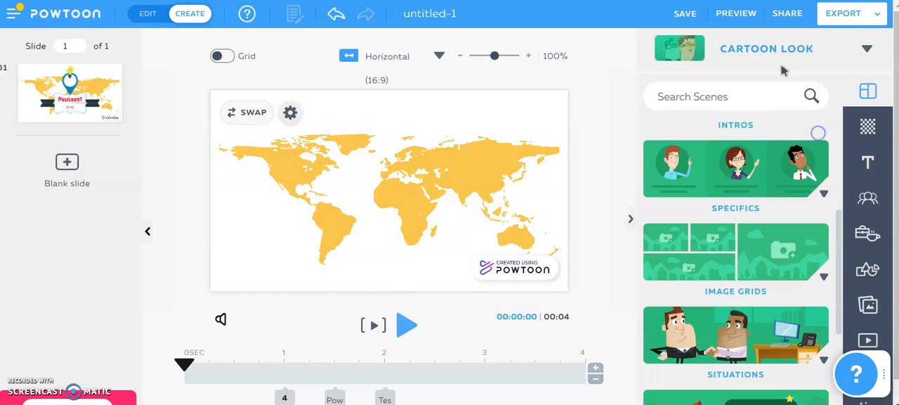
pyautogui.click(68, 163)
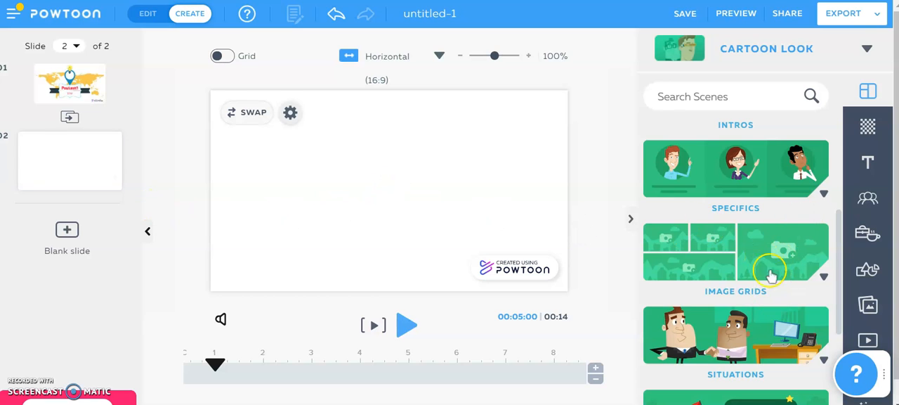
pyautogui.click(757, 342)
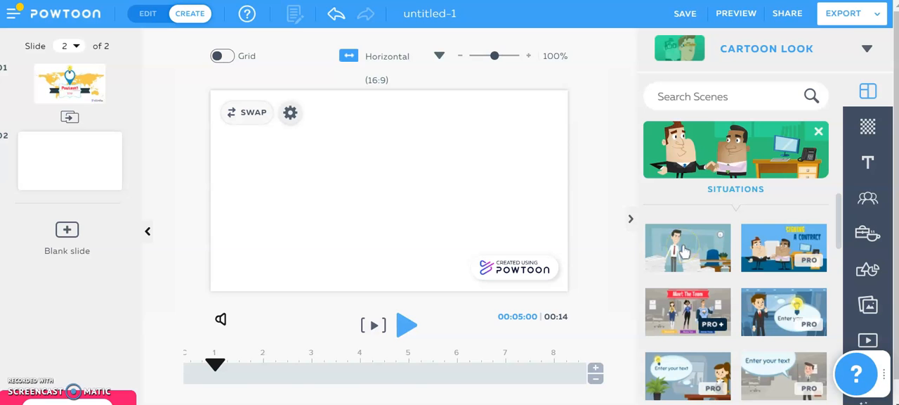
pyautogui.click(682, 250)
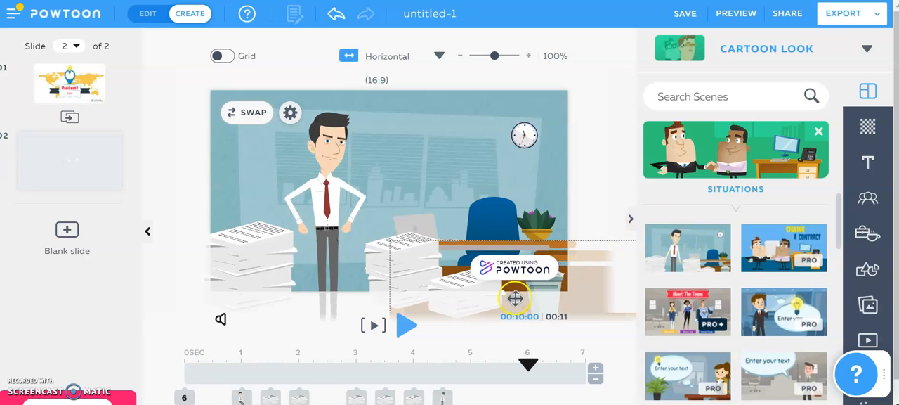
# Rewind the second slide to 0 seconds and play its animation.
pyautogui.moveTo(526, 358); pyautogui.dragTo(281, 361)
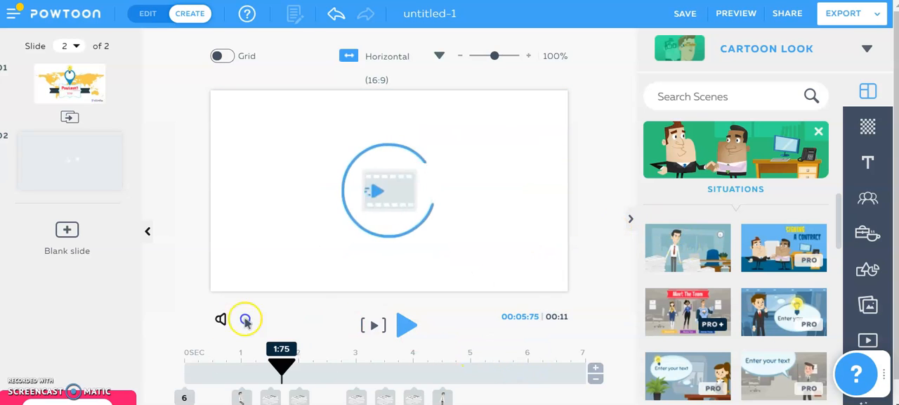
pyautogui.click(245, 320)
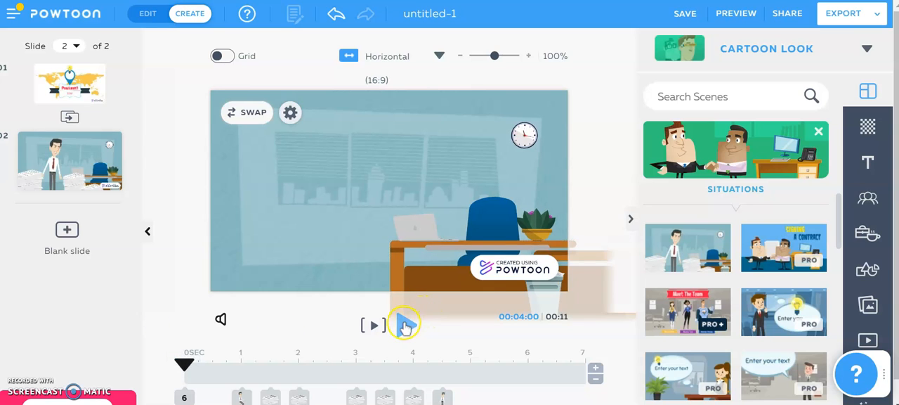
pyautogui.click(405, 324)
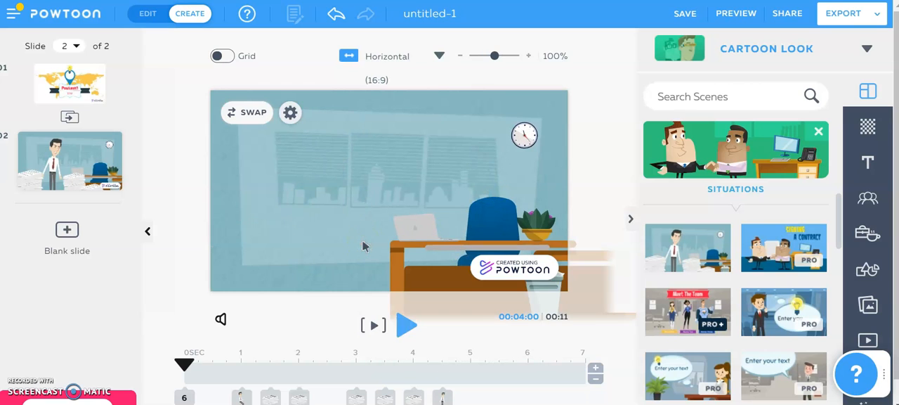
# Add a third slide using the "Enjoy Your Shopping" scene from Situations and play it from its start.
pyautogui.moveTo(839, 214); pyautogui.dragTo(834, 281)
pyautogui.click(702, 244)
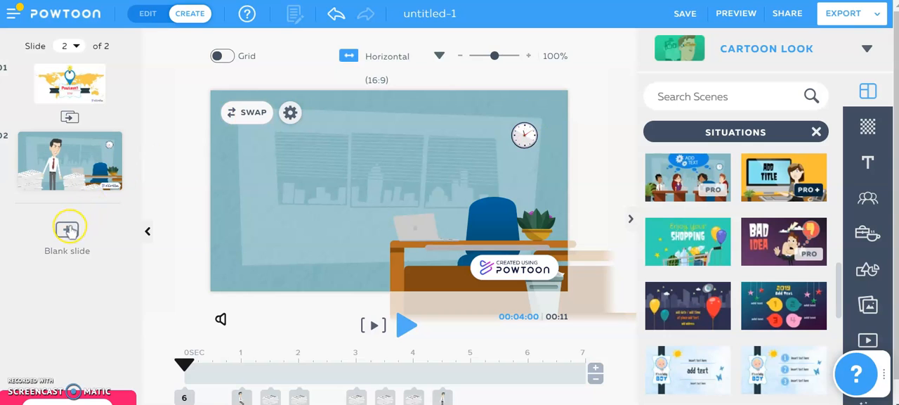
pyautogui.click(68, 230)
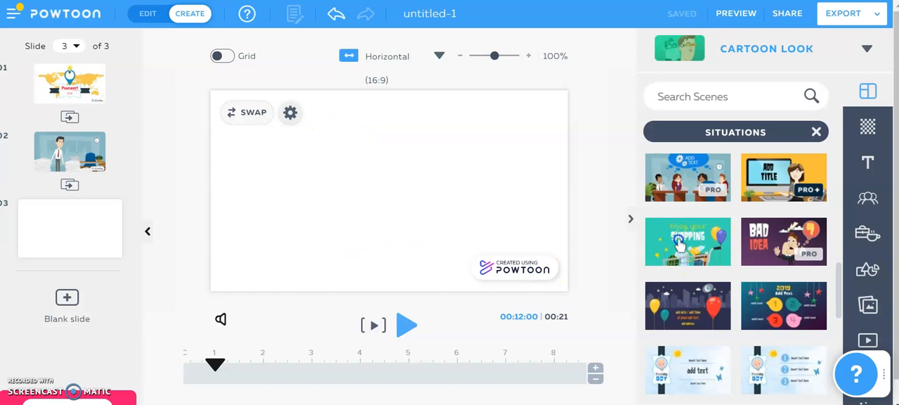
pyautogui.click(678, 241)
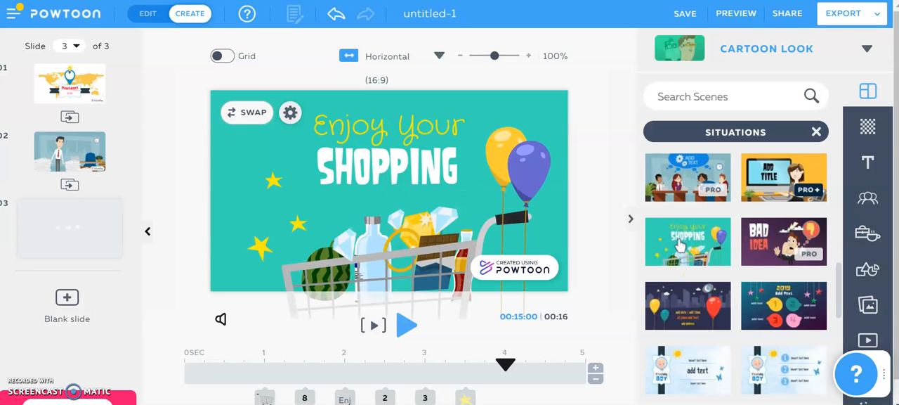
pyautogui.moveTo(505, 365); pyautogui.dragTo(158, 313)
pyautogui.click(407, 325)
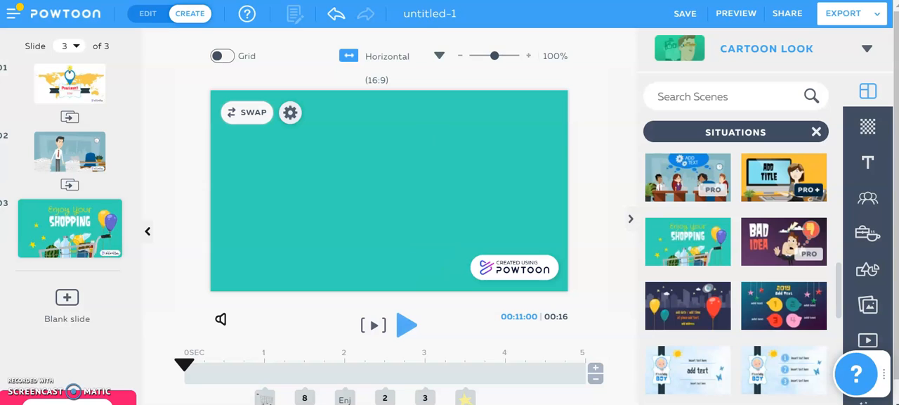
# Title the Powtoon "Test123" and preview the whole video.
pyautogui.click(423, 12)
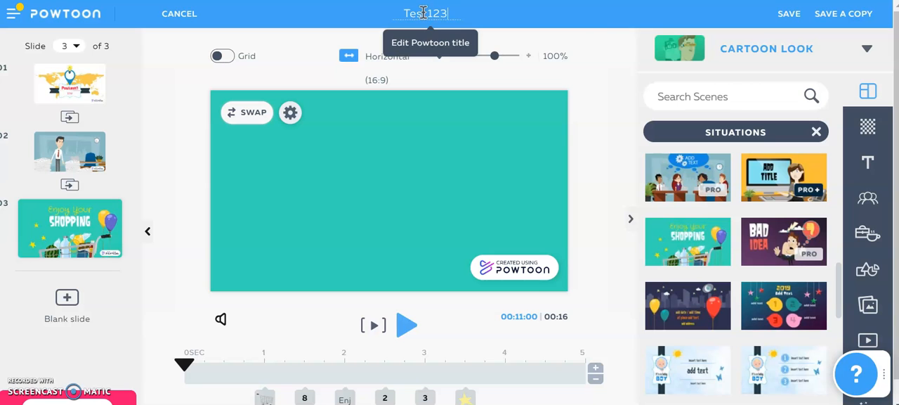
pyautogui.click(622, 33)
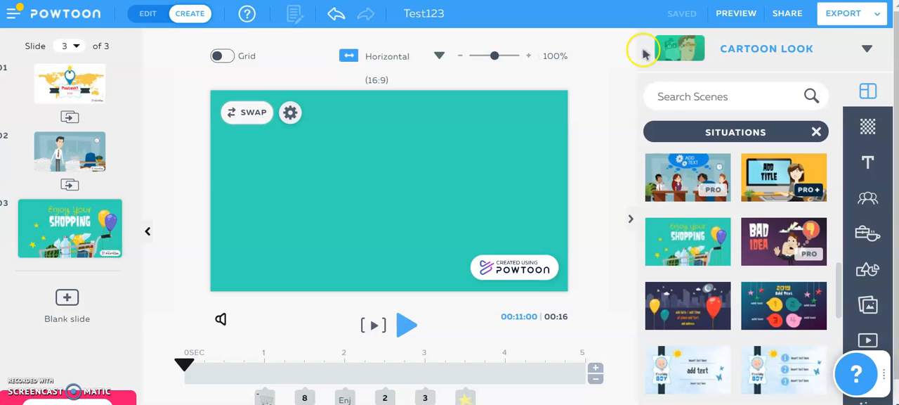
pyautogui.click(721, 22)
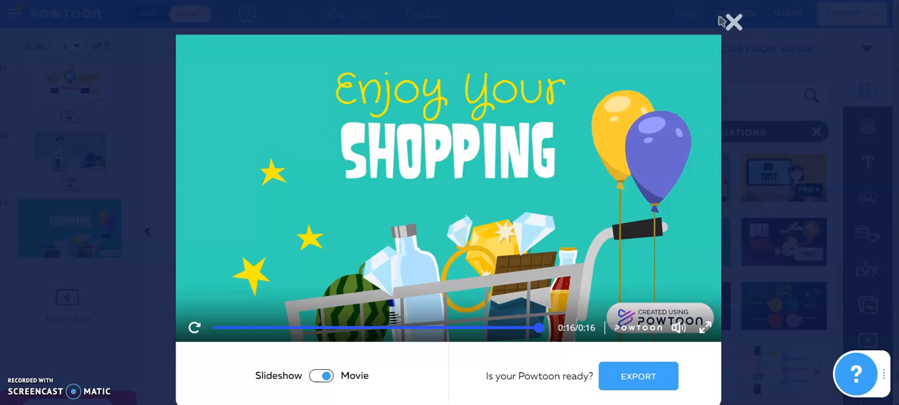
pyautogui.click(734, 24)
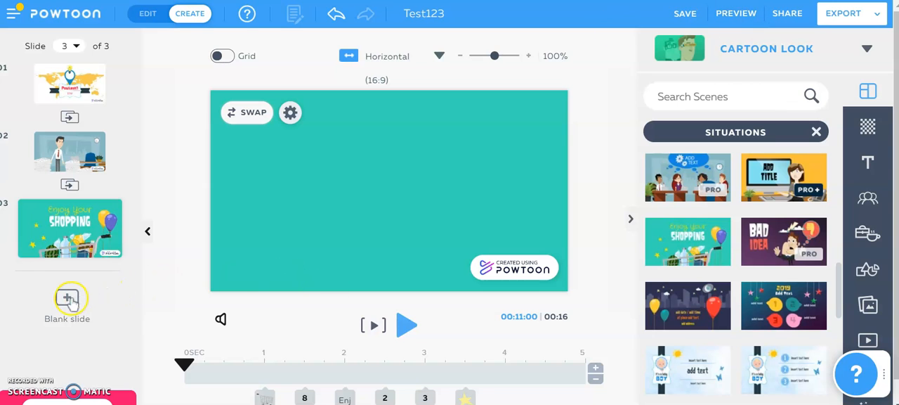
# Add a fourth slide using the Calls to Action scene "Visit us at: (add your address)".
pyautogui.click(67, 296)
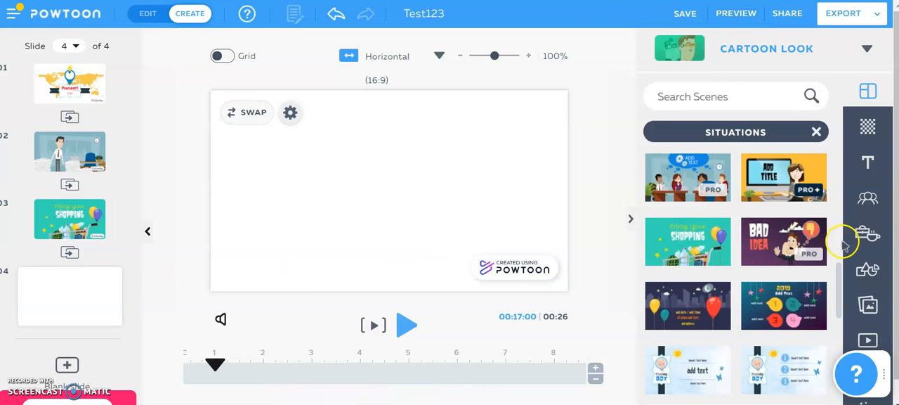
pyautogui.moveTo(838, 281)
pyautogui.mouseDown()
pyautogui.moveTo(831, 345)
pyautogui.moveTo(845, 273)
pyautogui.mouseUp()
pyautogui.click(815, 132)
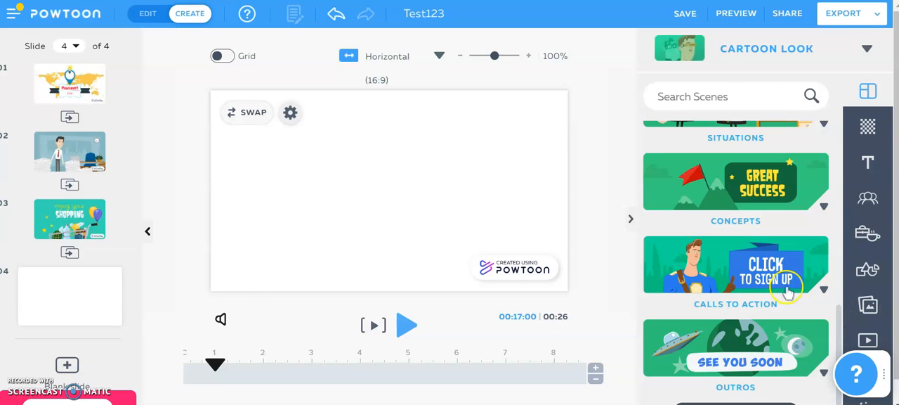
pyautogui.click(762, 271)
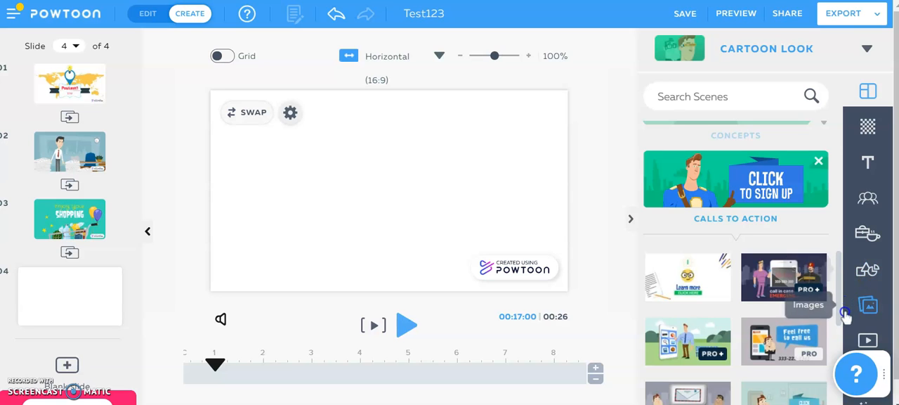
pyautogui.moveTo(844, 316); pyautogui.dragTo(837, 372)
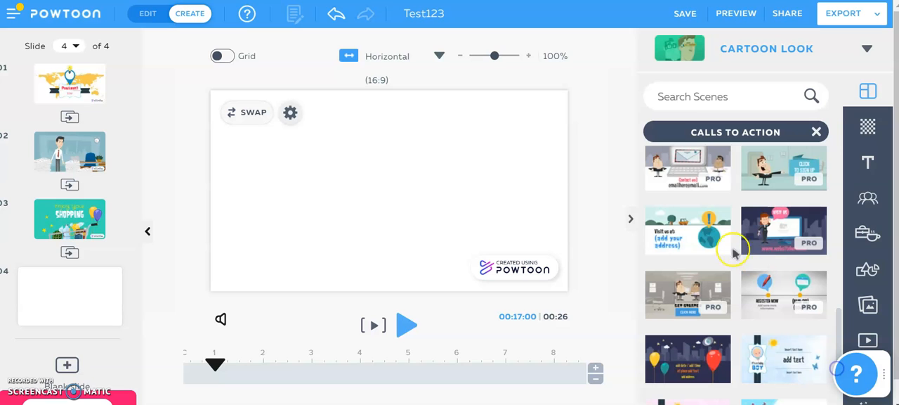
pyautogui.click(693, 234)
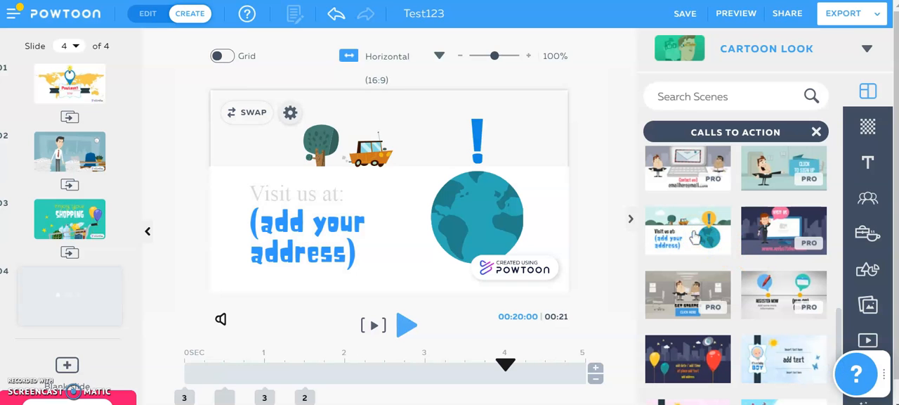
pyautogui.click(287, 221)
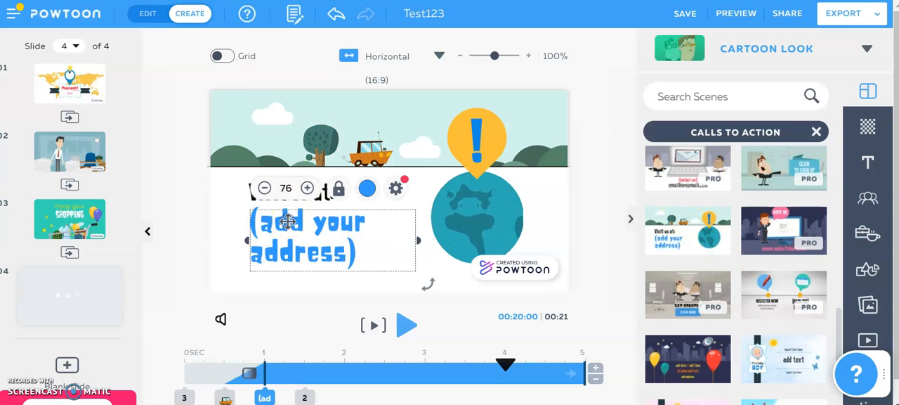
pyautogui.click(358, 251)
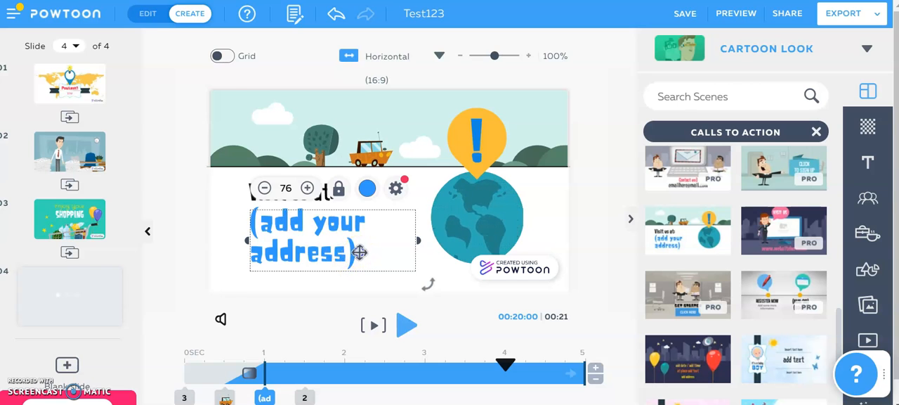
pyautogui.doubleClick(317, 231)
pyautogui.write('wwww')
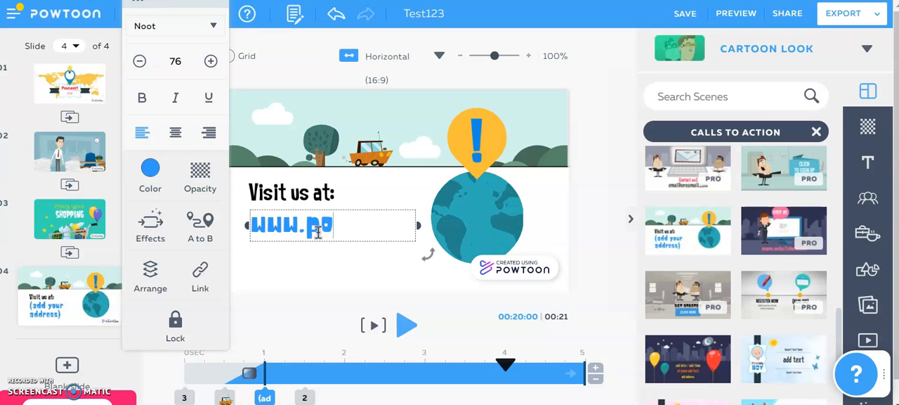
pyautogui.write('powtoon.com')
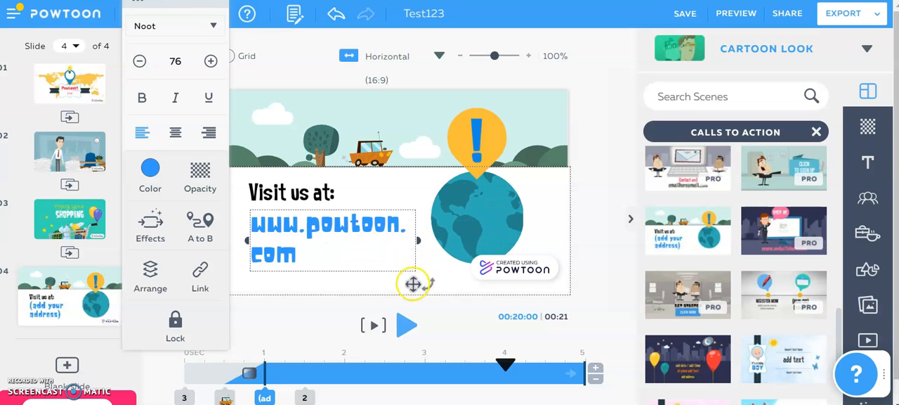
pyautogui.moveTo(495, 371); pyautogui.dragTo(144, 339)
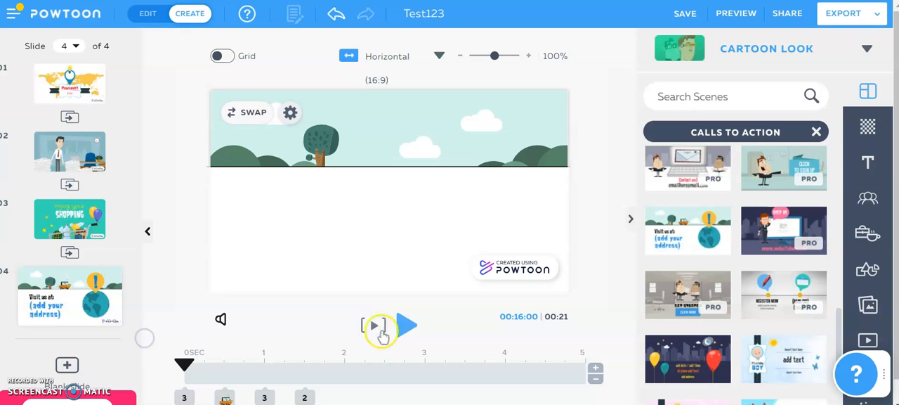
pyautogui.click(410, 328)
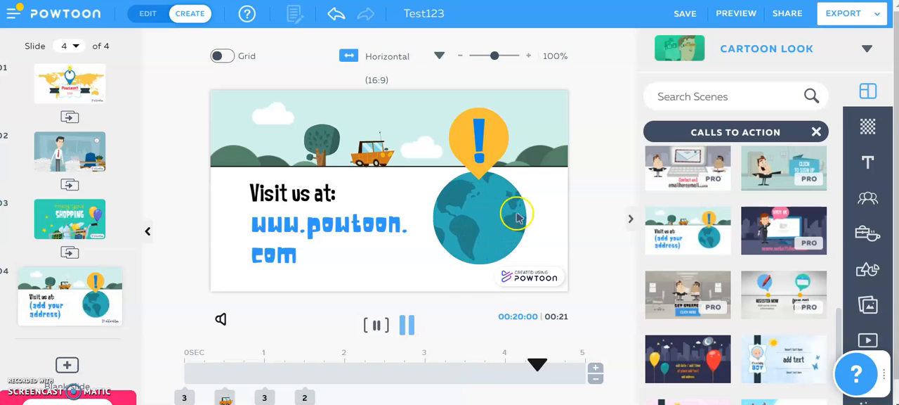
# Save the Powtoon and preview the whole video, closing the preview when it ends.
pyautogui.click(691, 18)
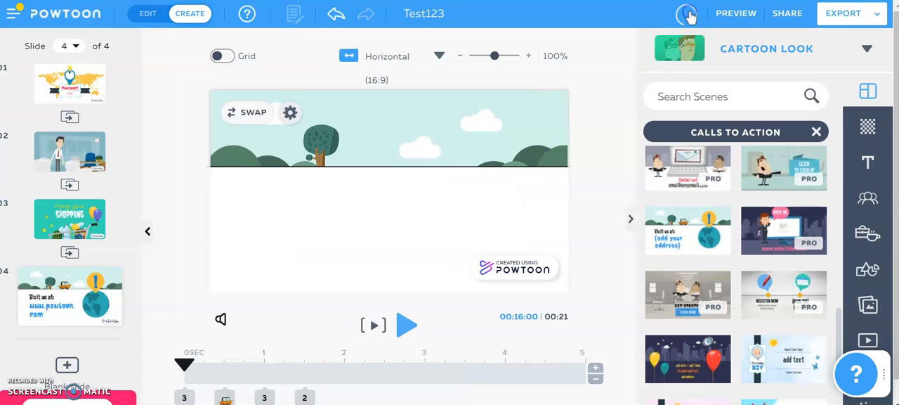
pyautogui.click(730, 16)
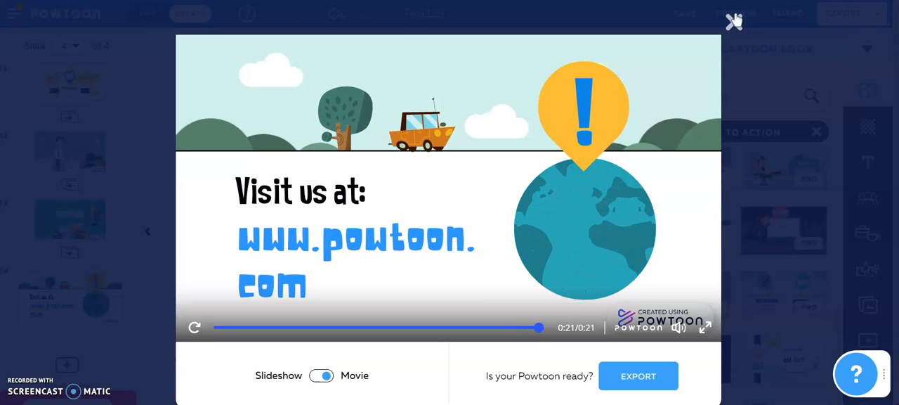
pyautogui.click(733, 22)
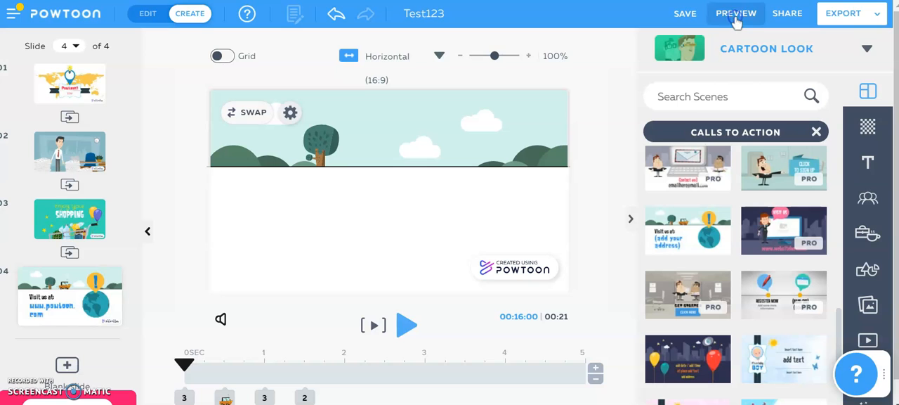
# Examine the available export options, including share link, MP4, JPG, animated GIF, Vimeo, YouTube and PPT, without exporting.
pyautogui.click(842, 25)
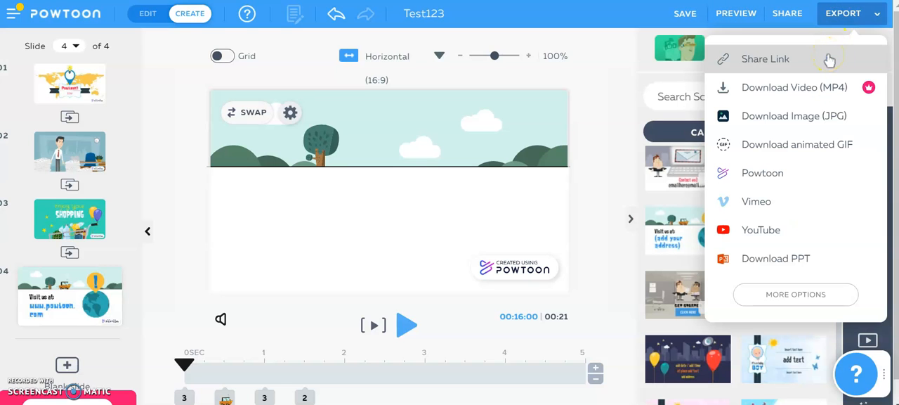
pyautogui.click(831, 90)
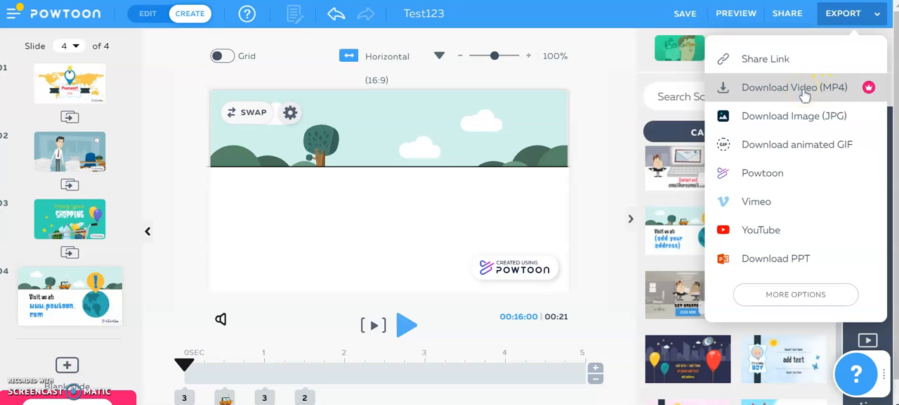
pyautogui.click(803, 118)
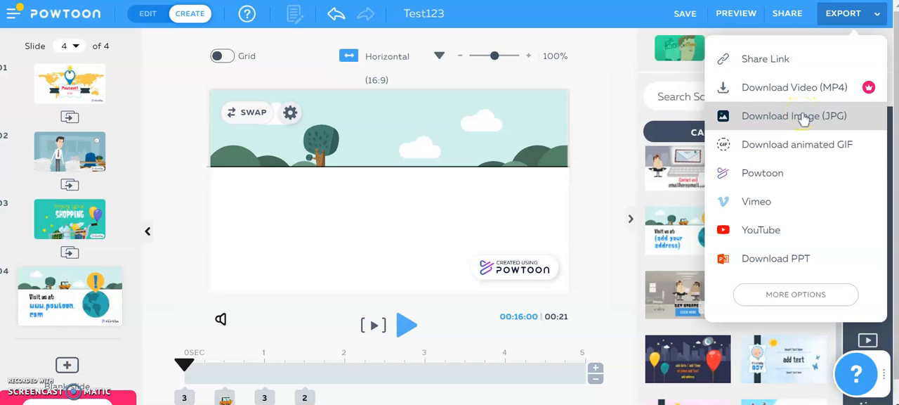
pyautogui.click(803, 144)
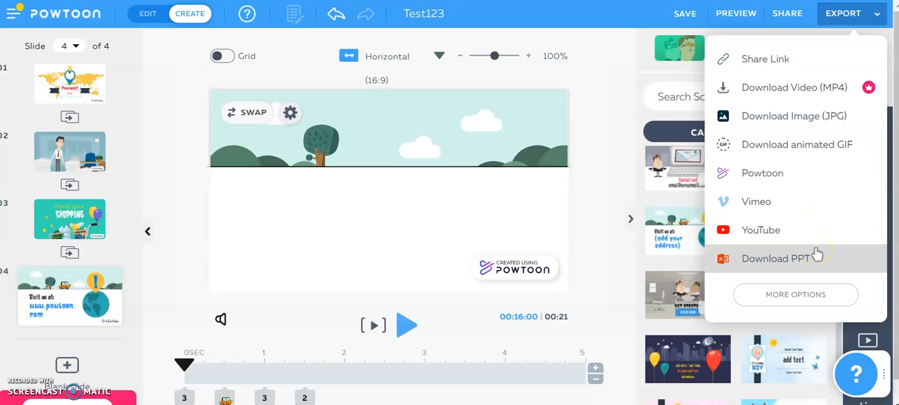
pyautogui.click(609, 108)
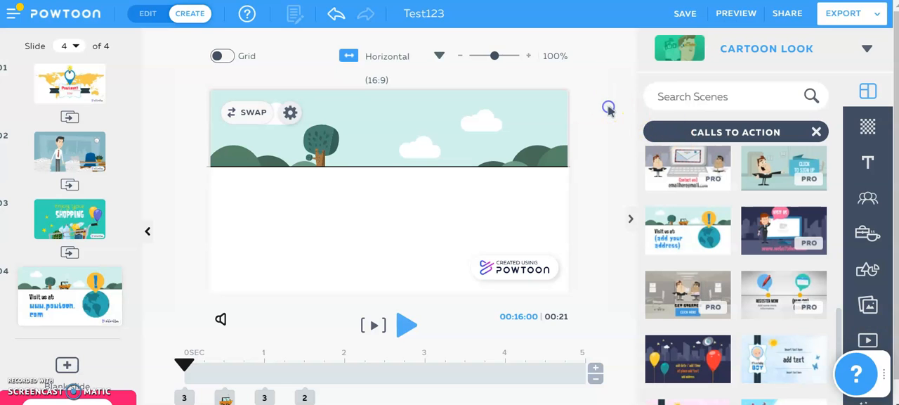